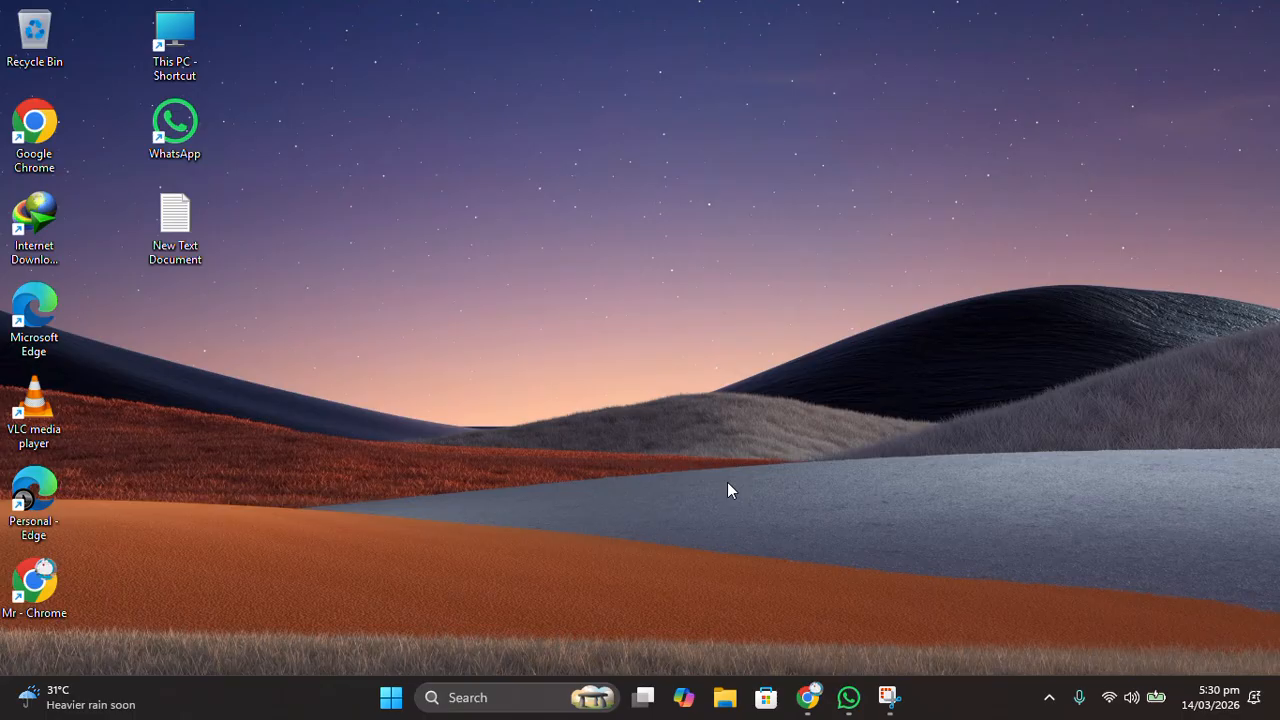
click(797, 383)
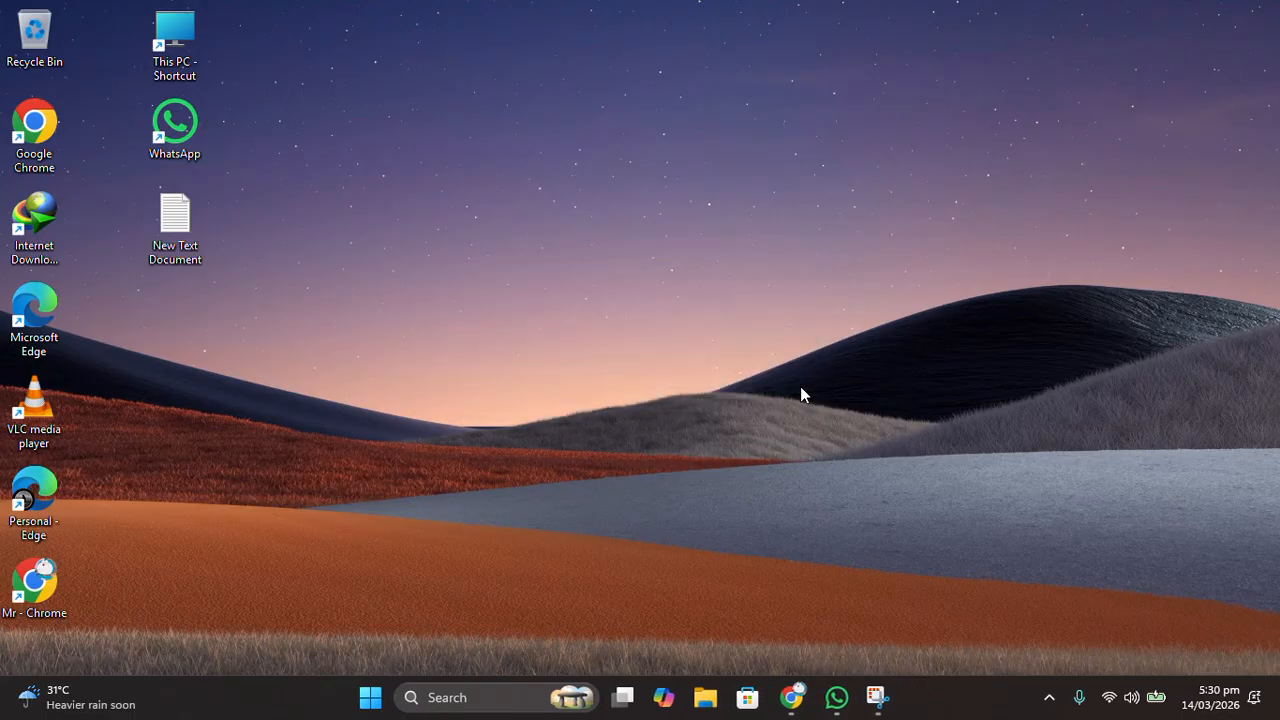
right_click(574, 297)
click(617, 373)
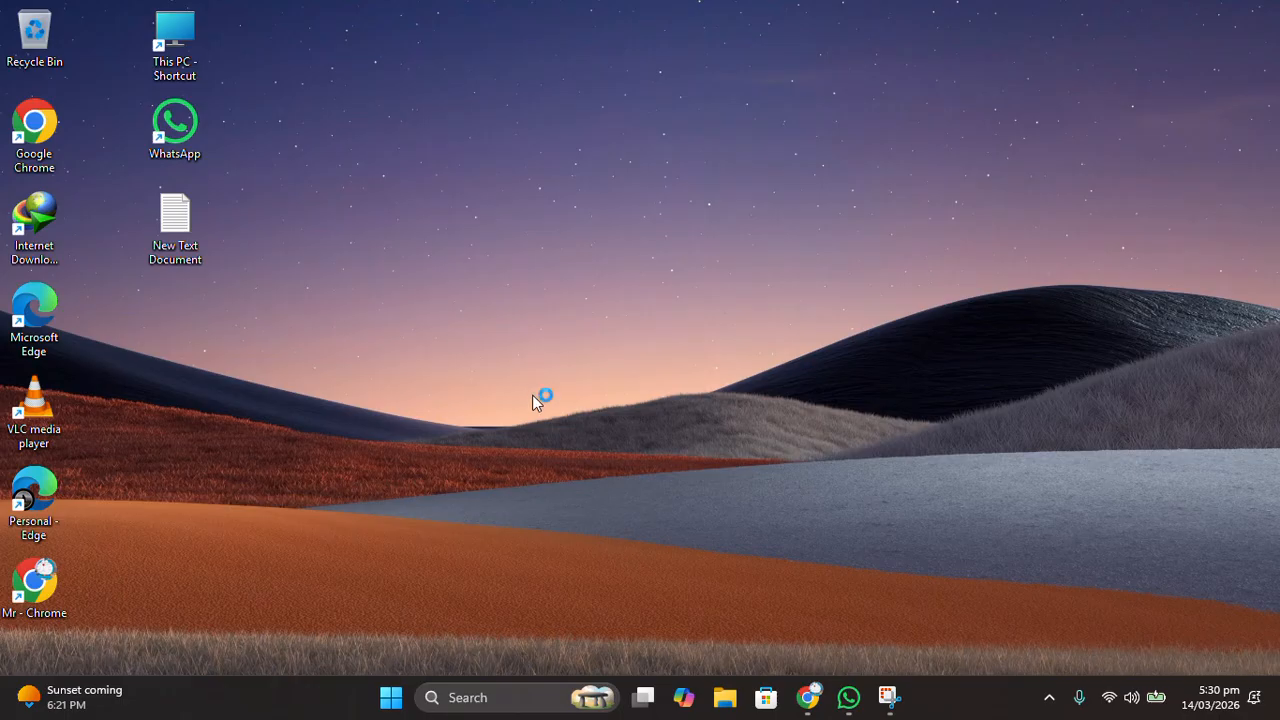
Check the free space on the local drives in This PC and close the window
double_click(175, 45)
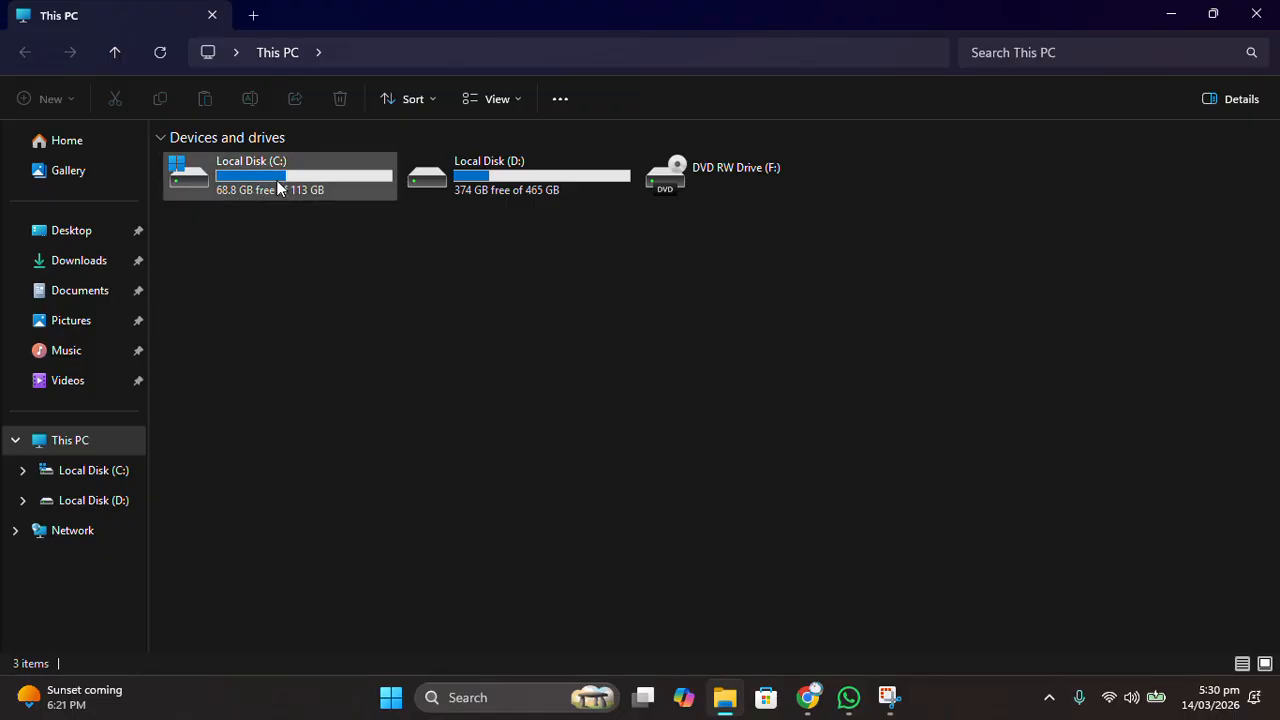
click(1256, 14)
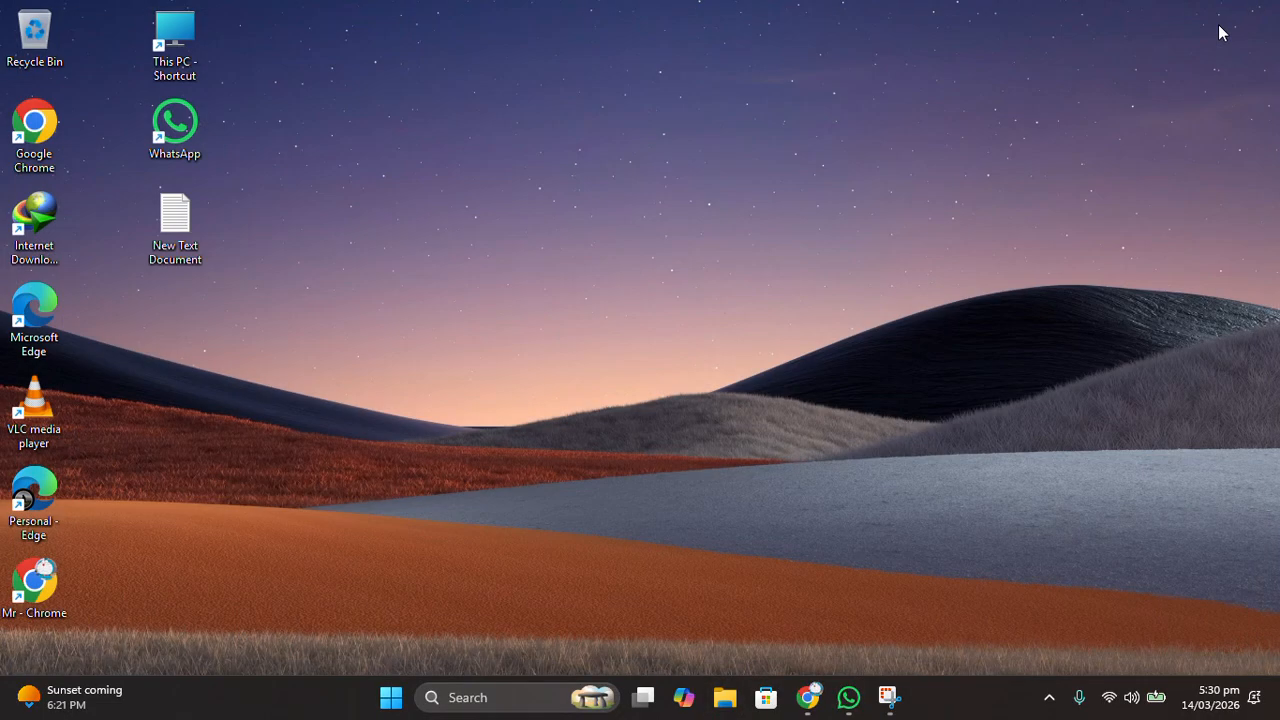
Start a check for Windows updates in the system settings
click(391, 697)
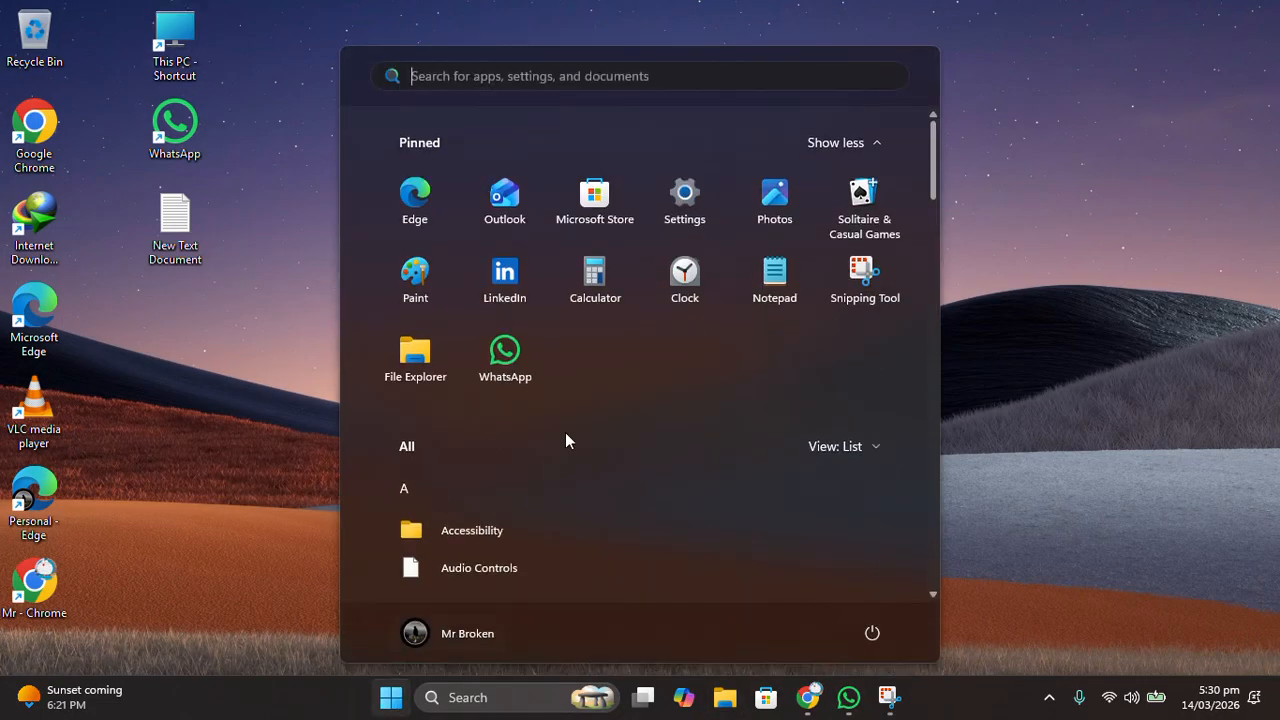
click(699, 190)
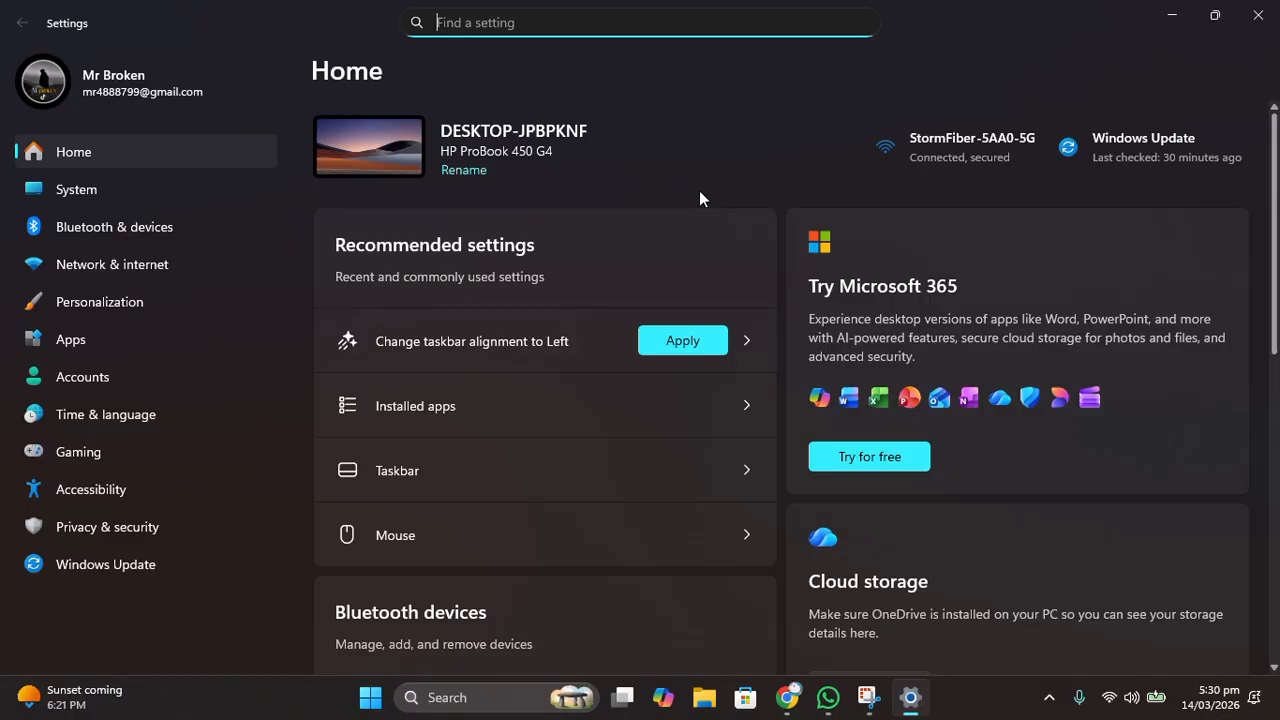
click(122, 562)
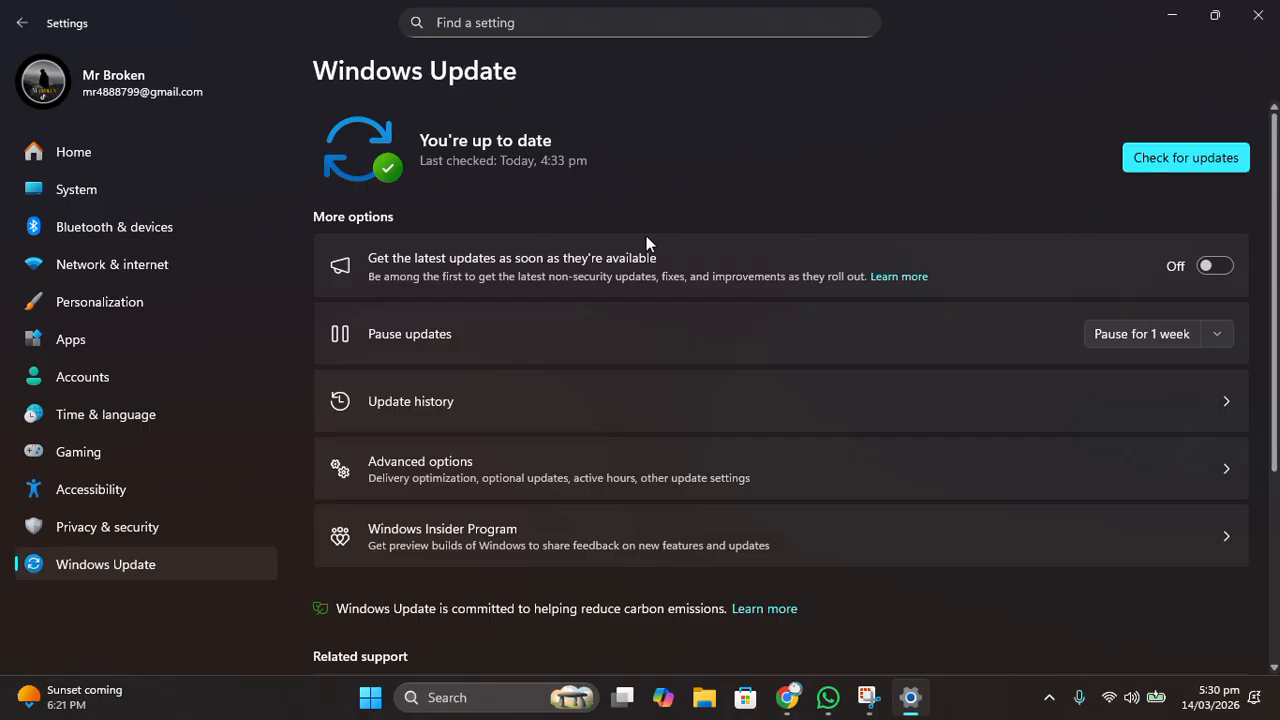
click(1189, 165)
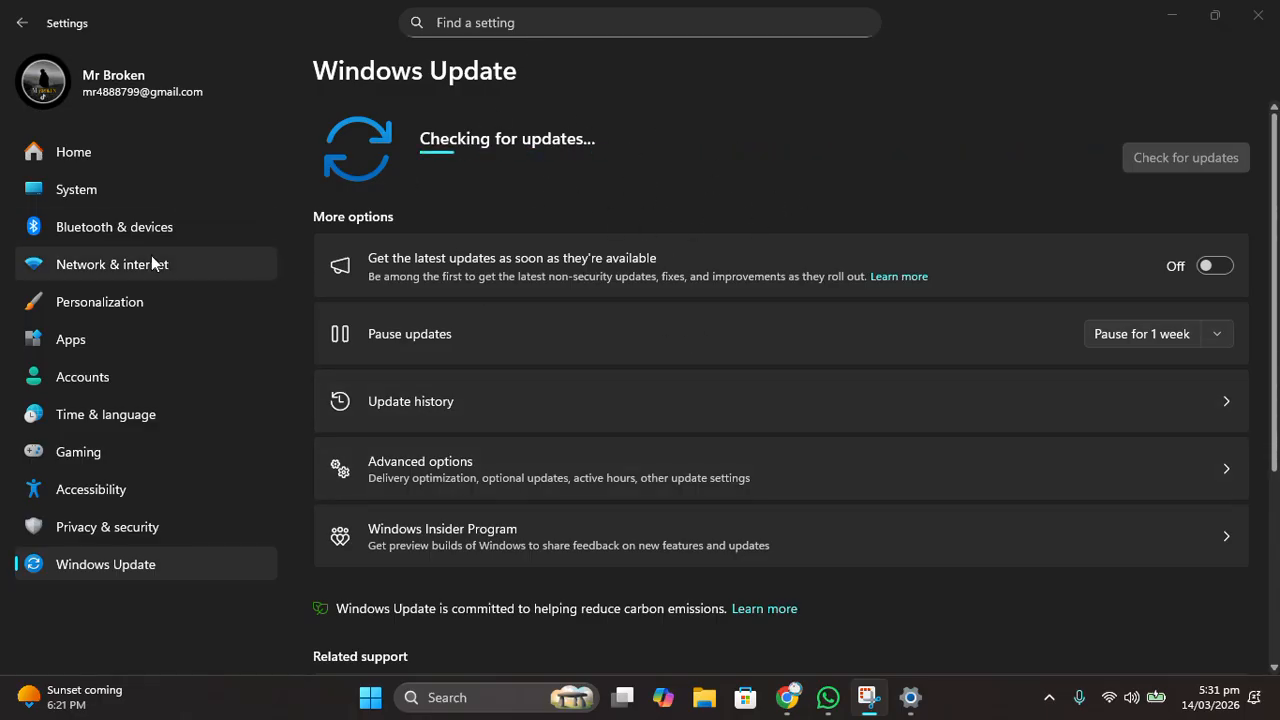
Open the temporary files list in the system storage settings and review the removable file categories
click(92, 192)
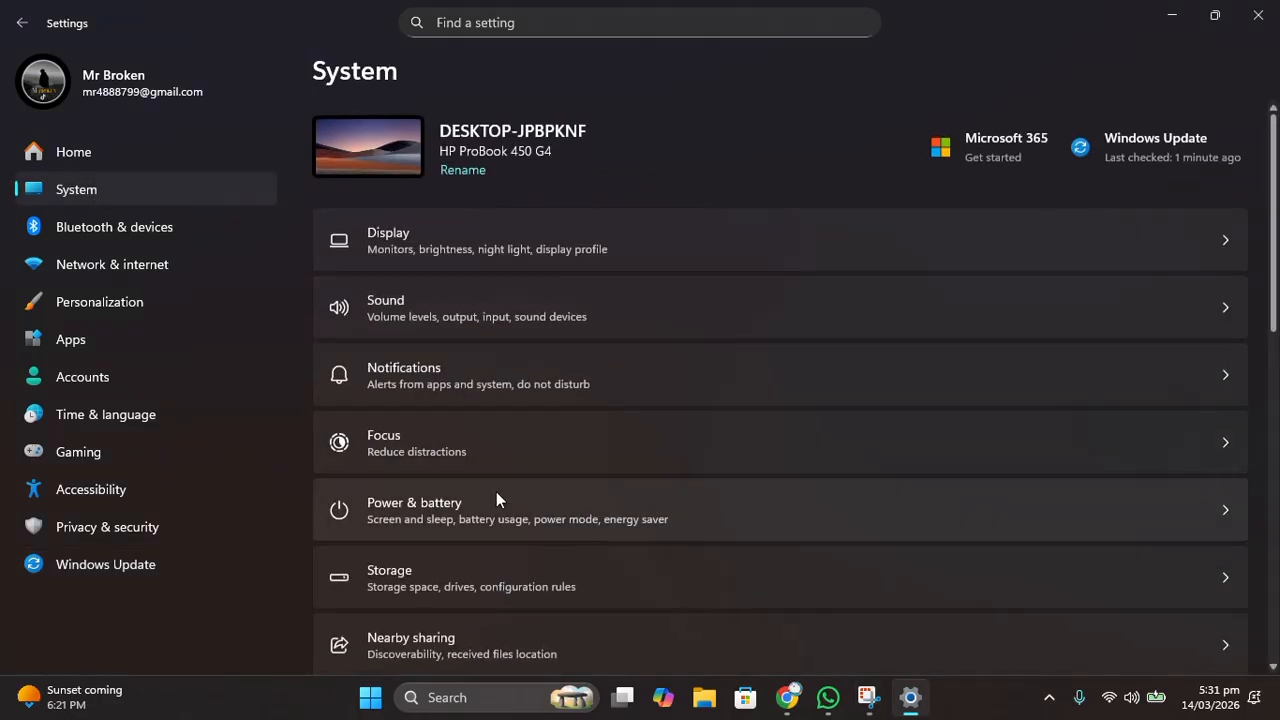
scroll(496, 491, down, 2)
click(454, 406)
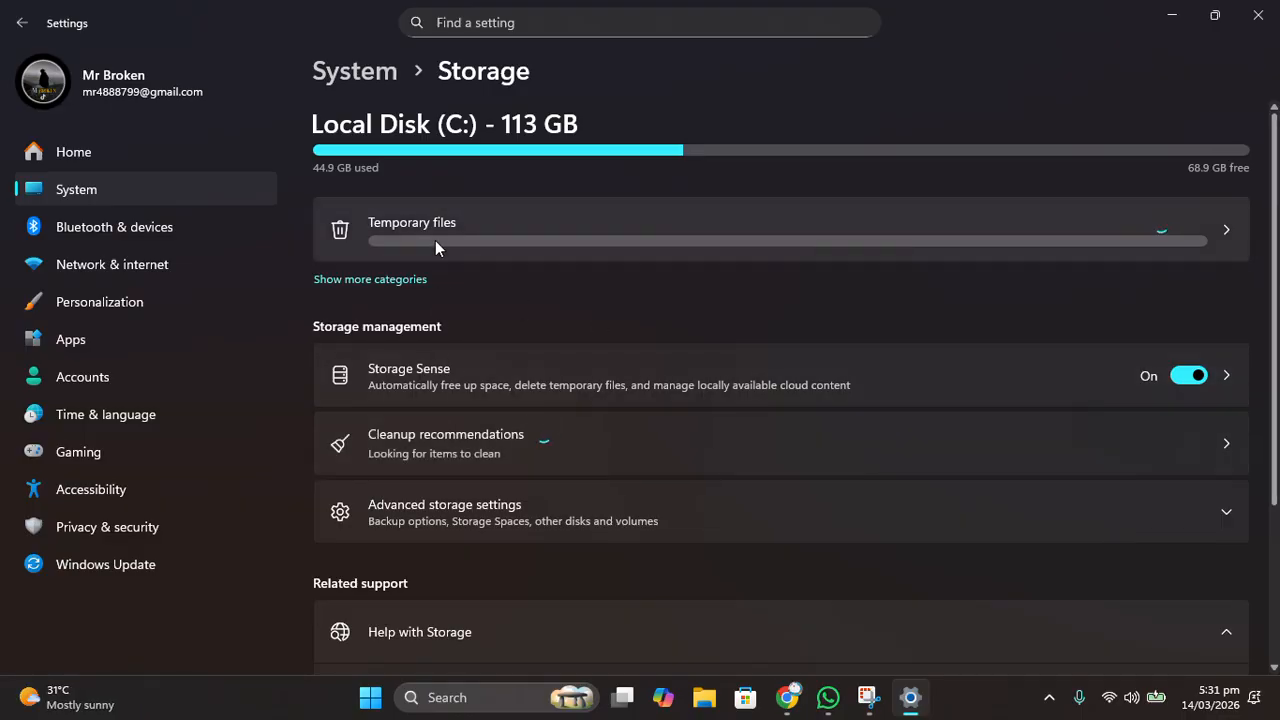
click(660, 245)
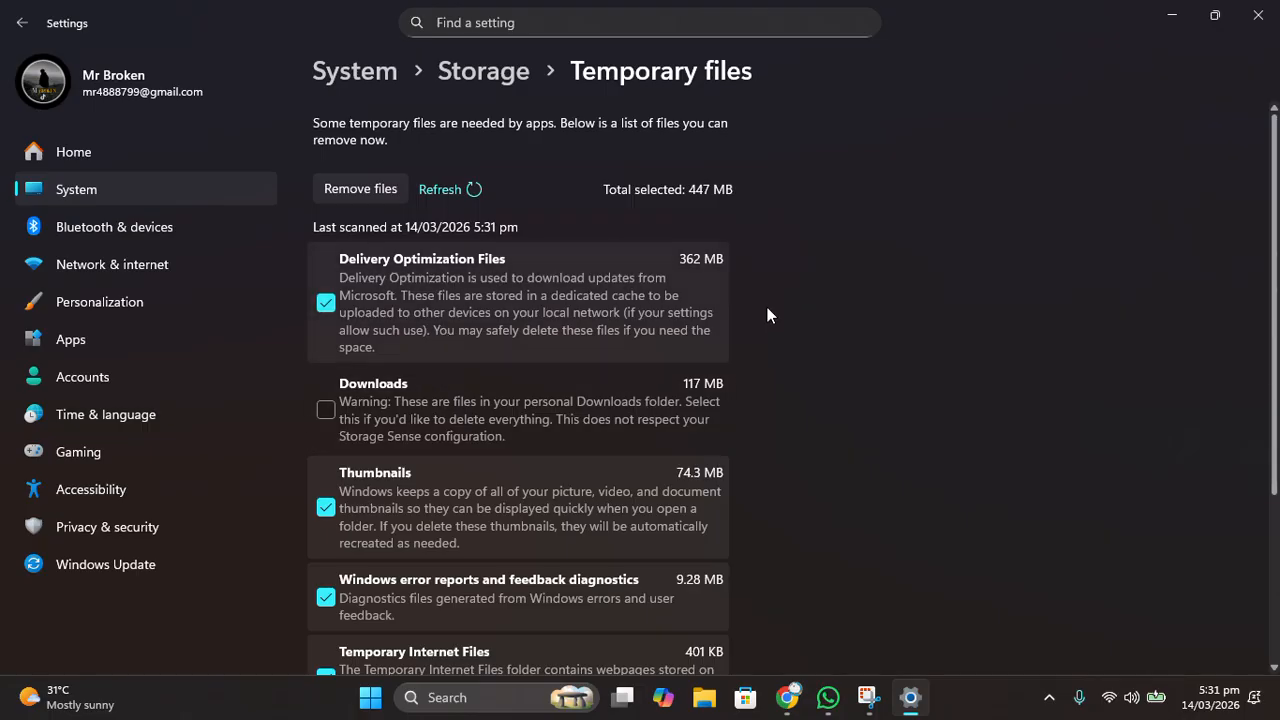
scroll(405, 300, down, 2)
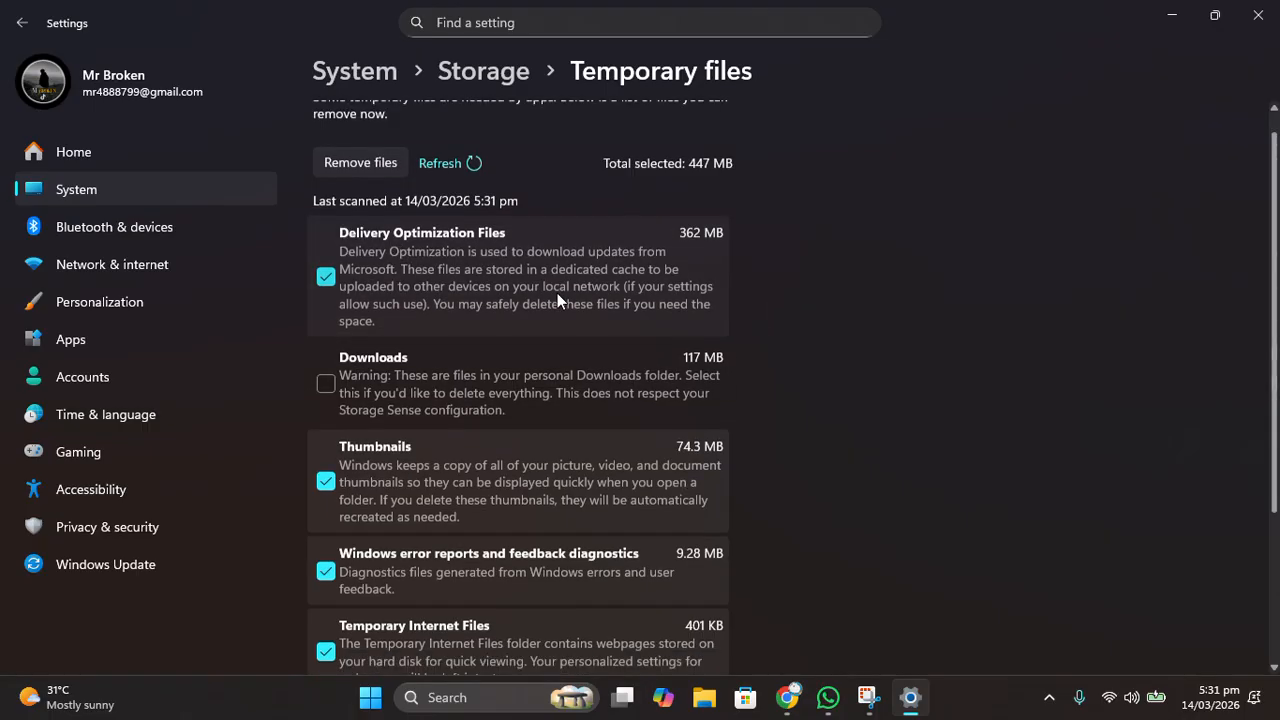
scroll(412, 428, down, 4)
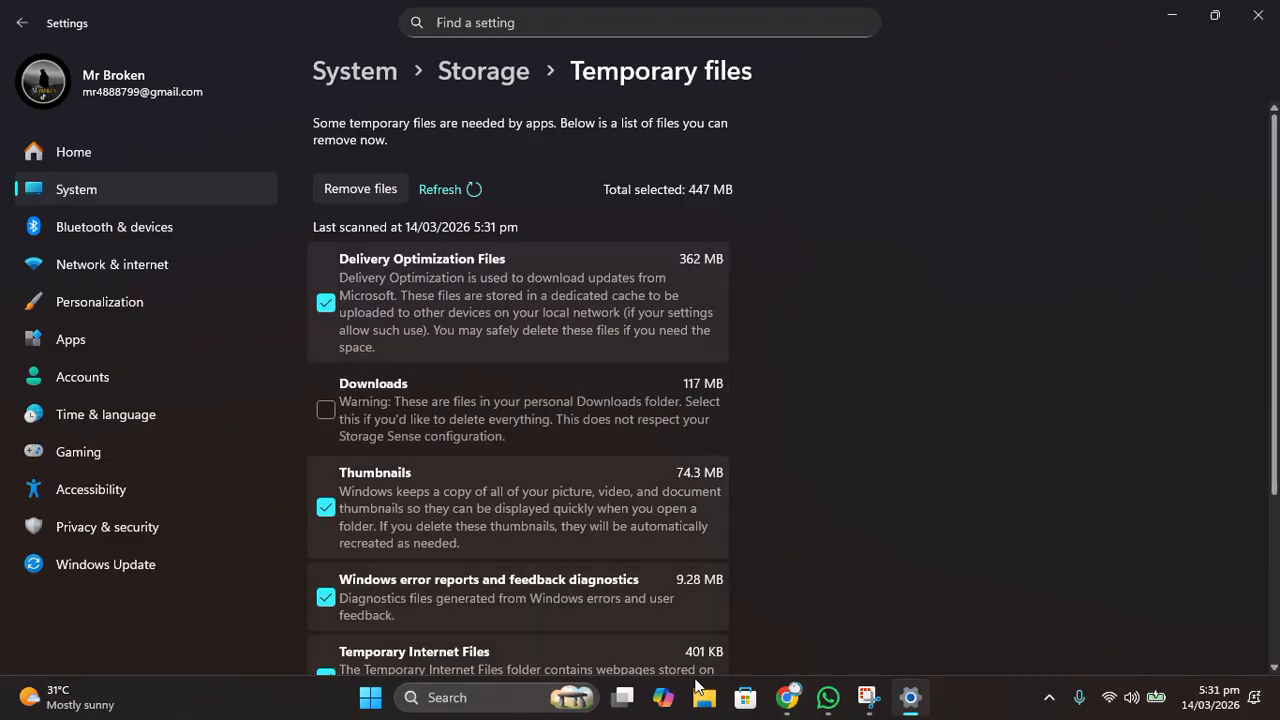
Look through the contents of the Downloads folder in File Explorer and close the window
key(super+e)
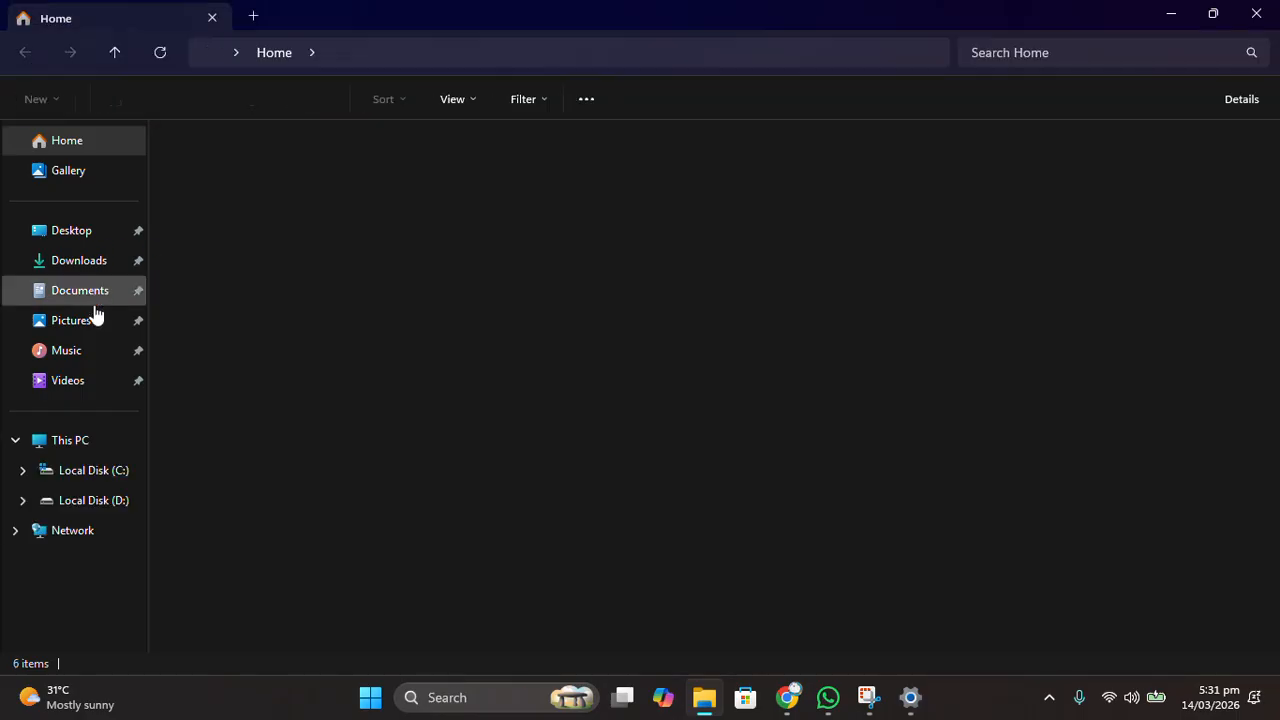
click(94, 268)
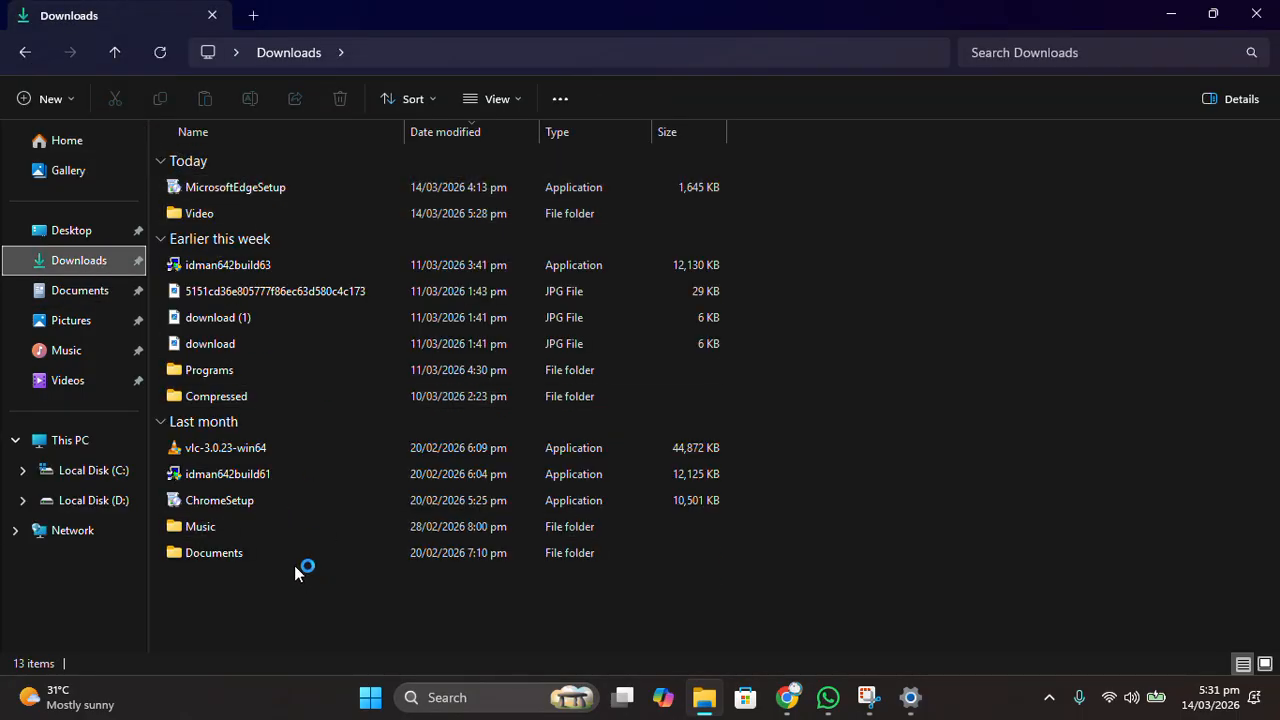
click(1240, 14)
Permanently remove the selected temporary files, leaving the Downloads category unselected
click(418, 382)
click(545, 401)
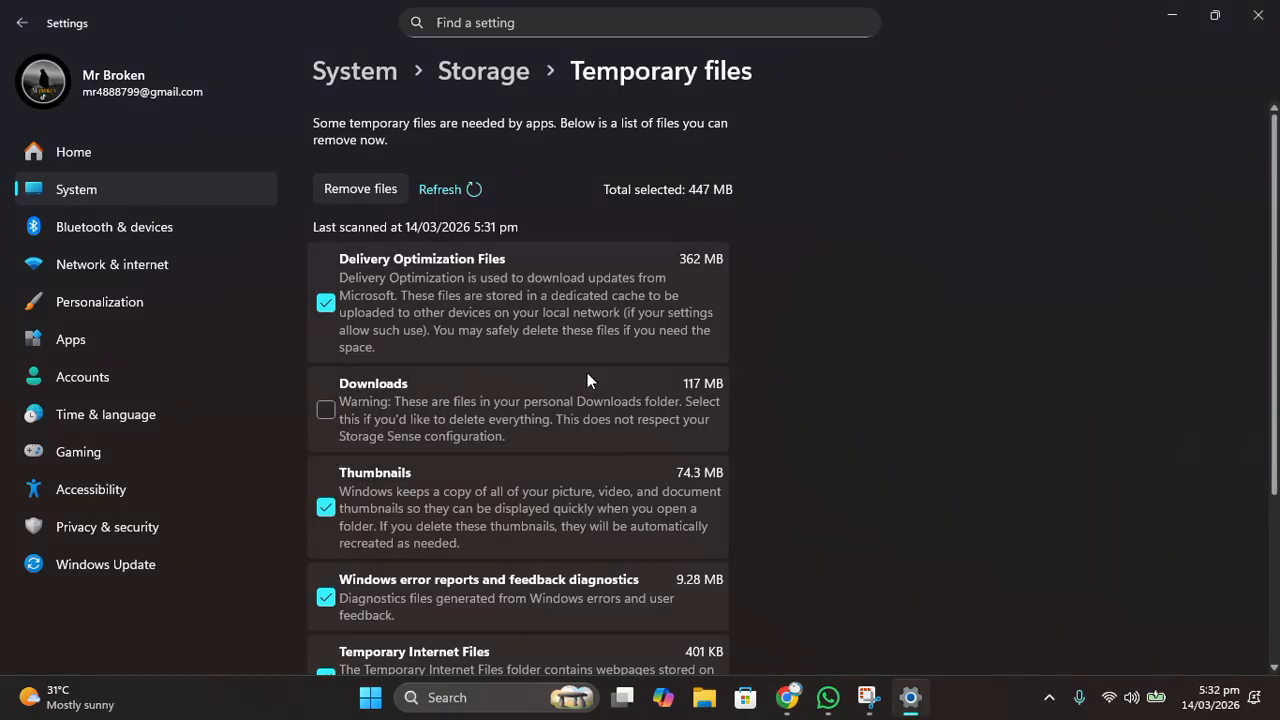
click(366, 199)
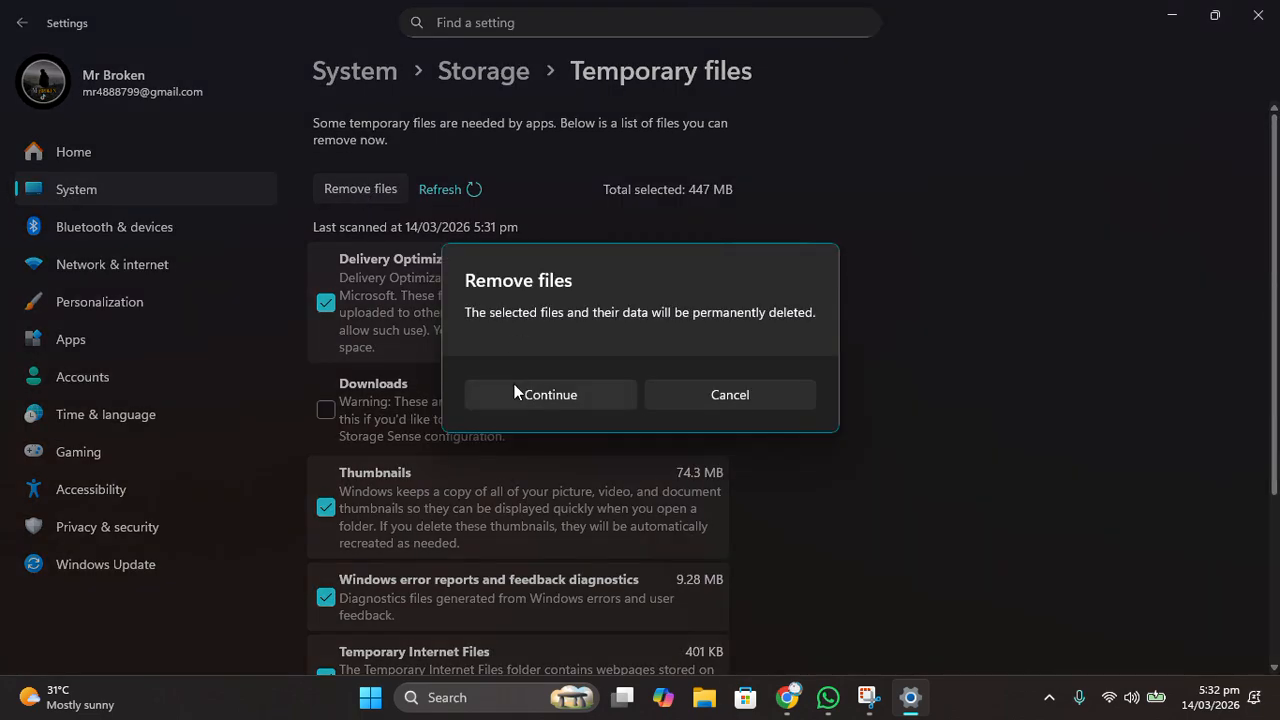
click(550, 394)
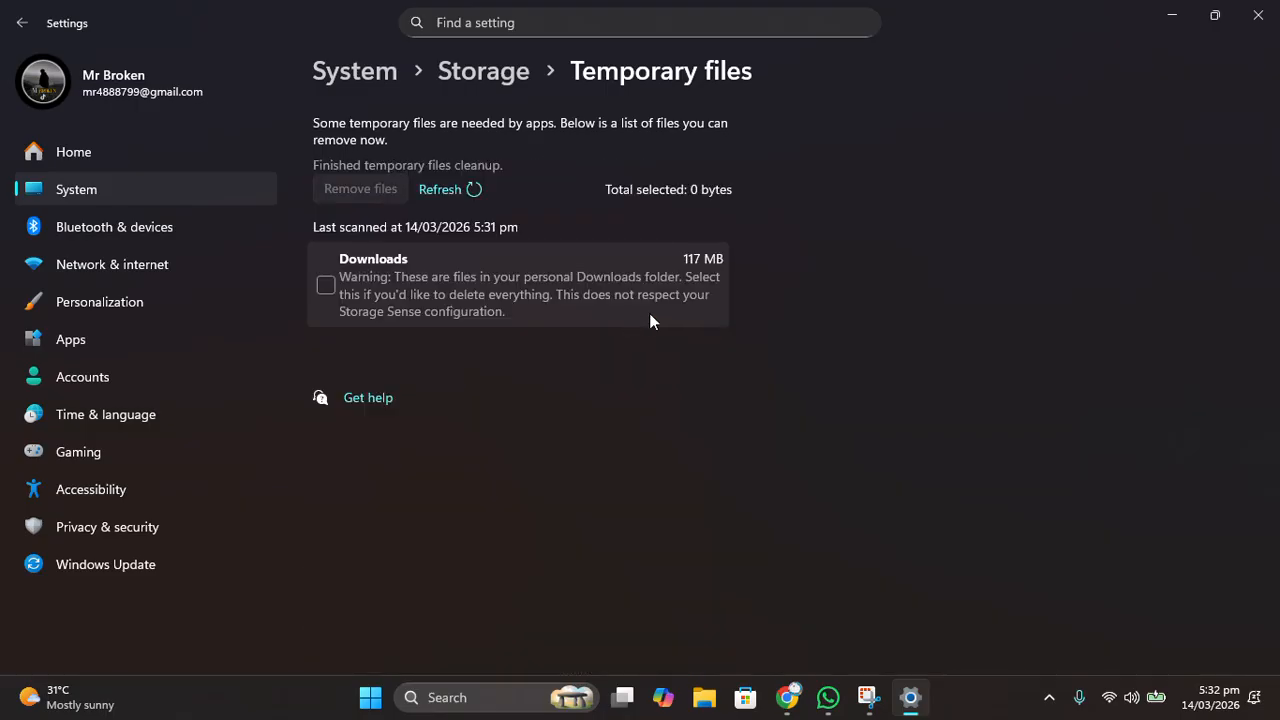
Review the storage cleanup recommendations and close Settings
click(485, 76)
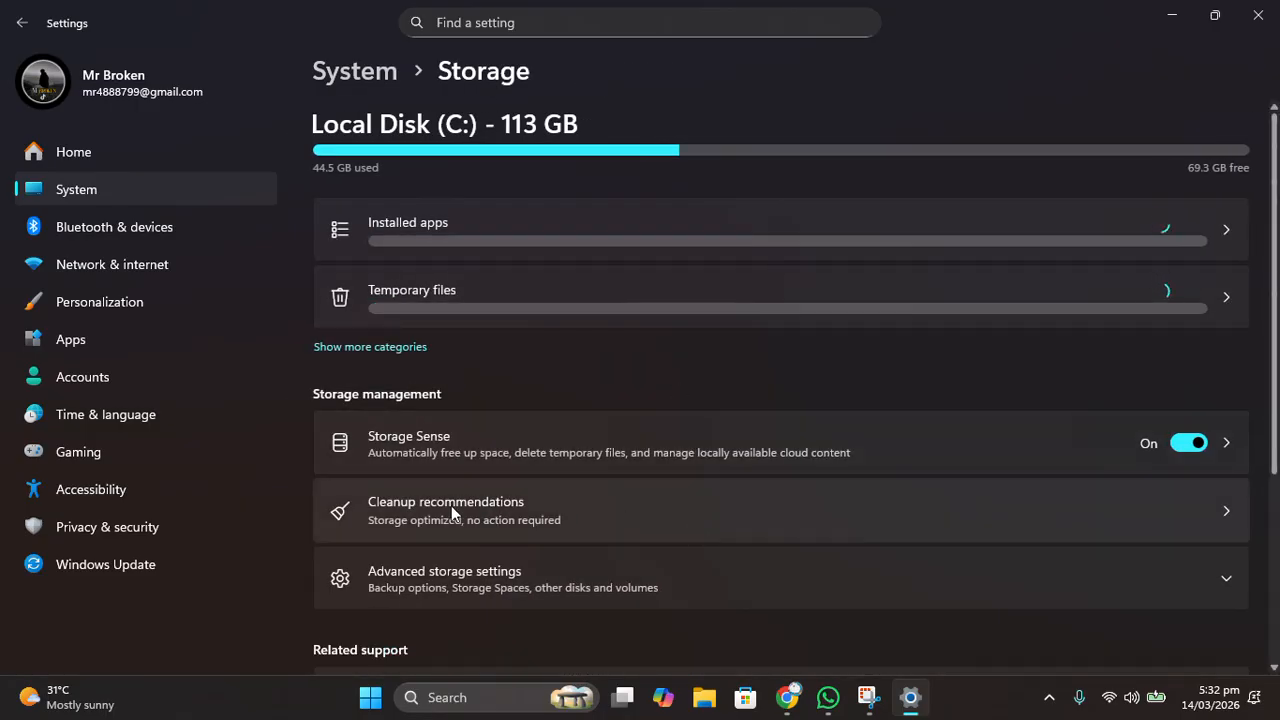
click(622, 511)
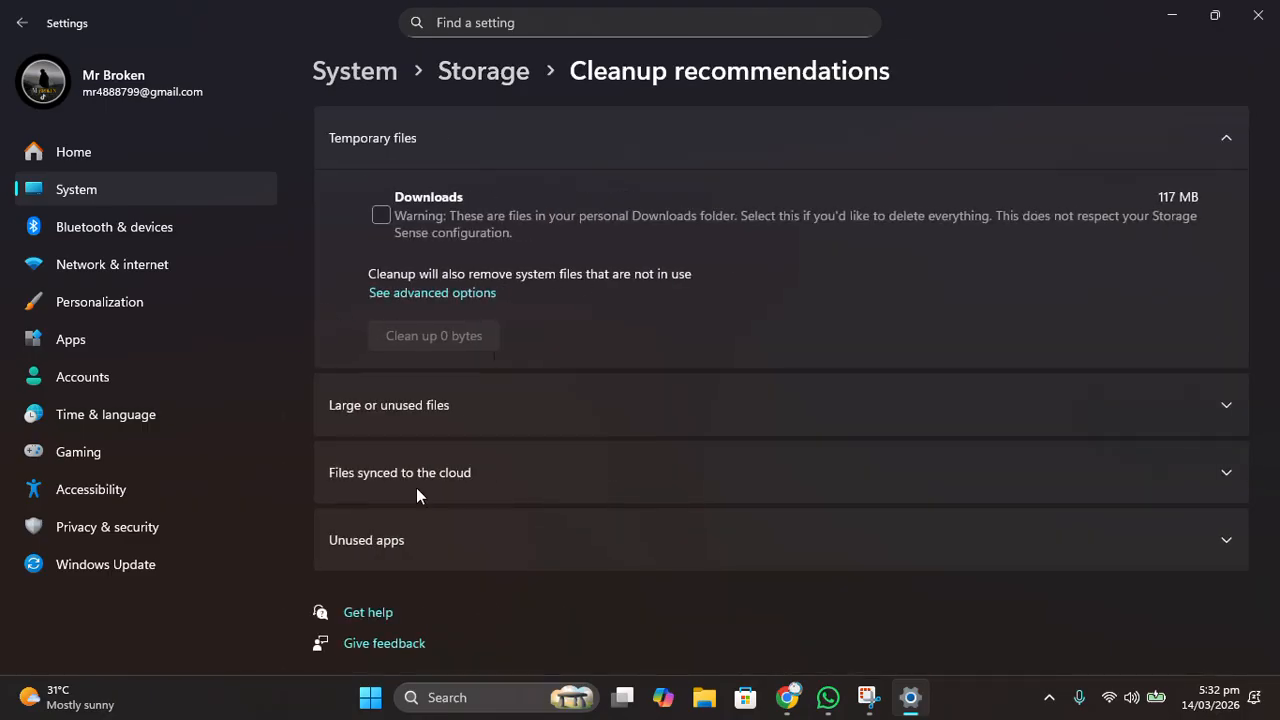
click(1263, 32)
drag(1262, 12, 515, 272)
right_click(238, 298)
click(351, 391)
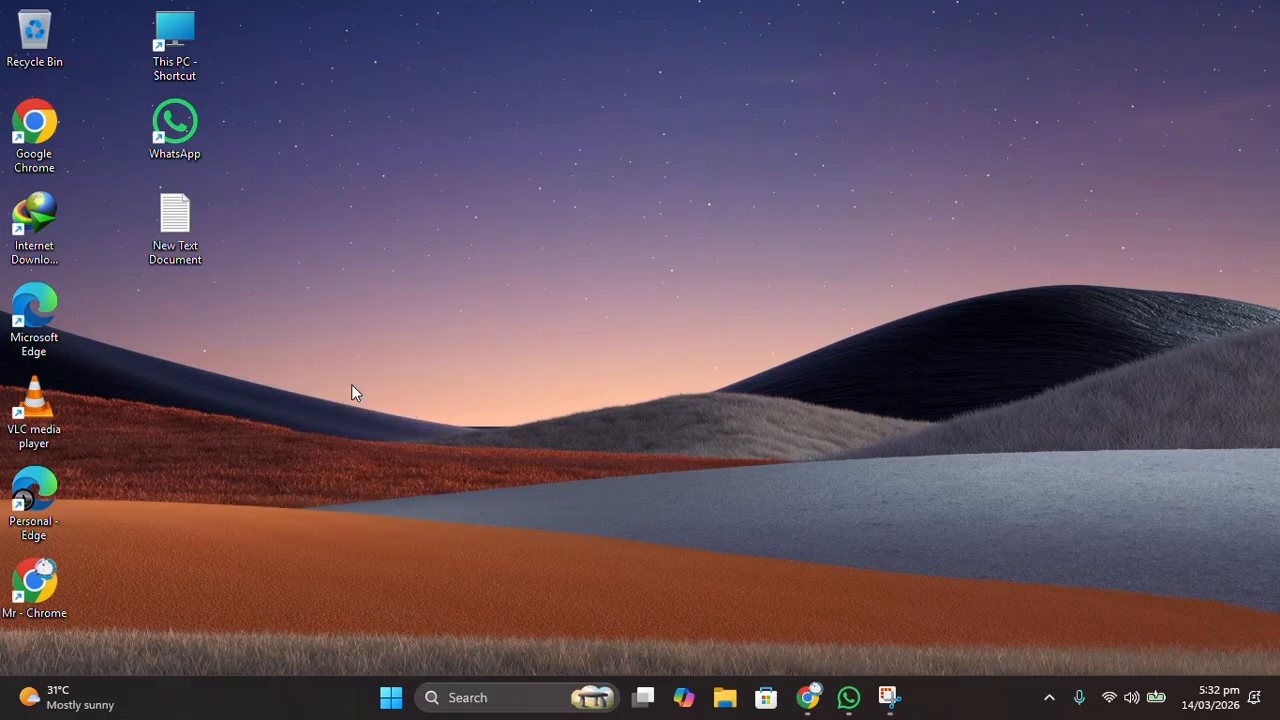
Set the Windows visual effects to "Adjust for best performance" and apply the change
key(super)
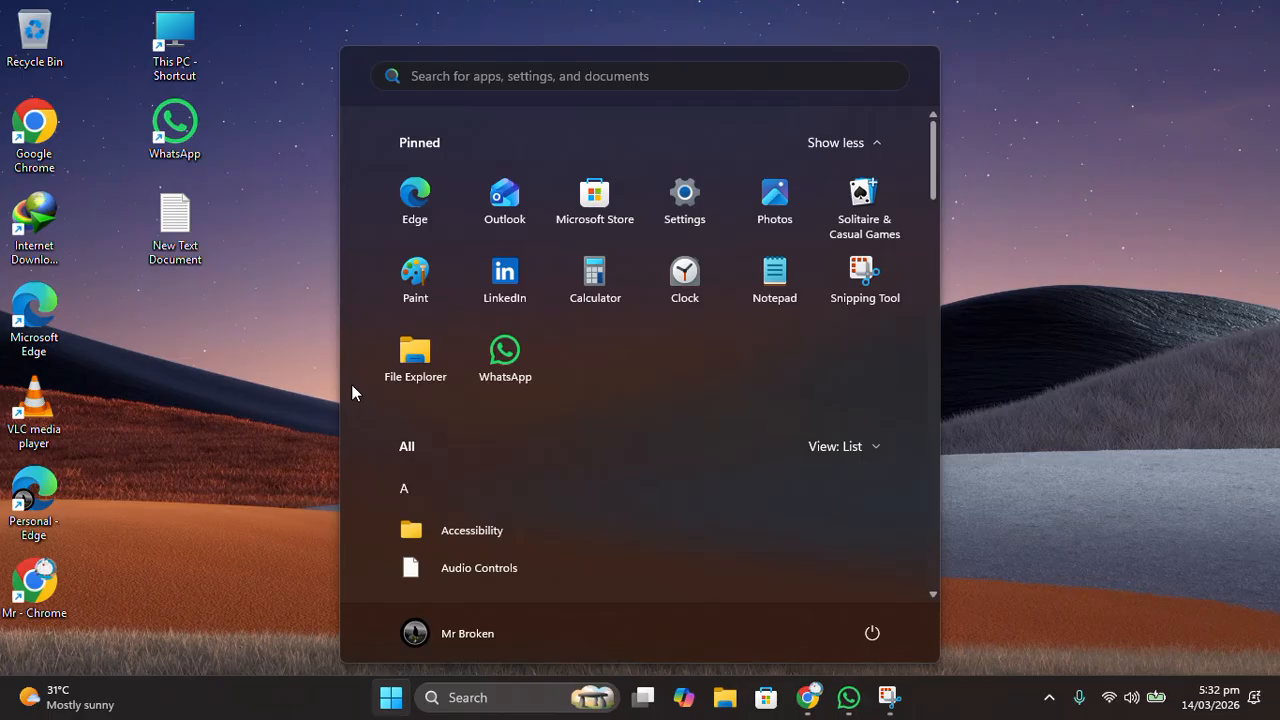
text(adju)
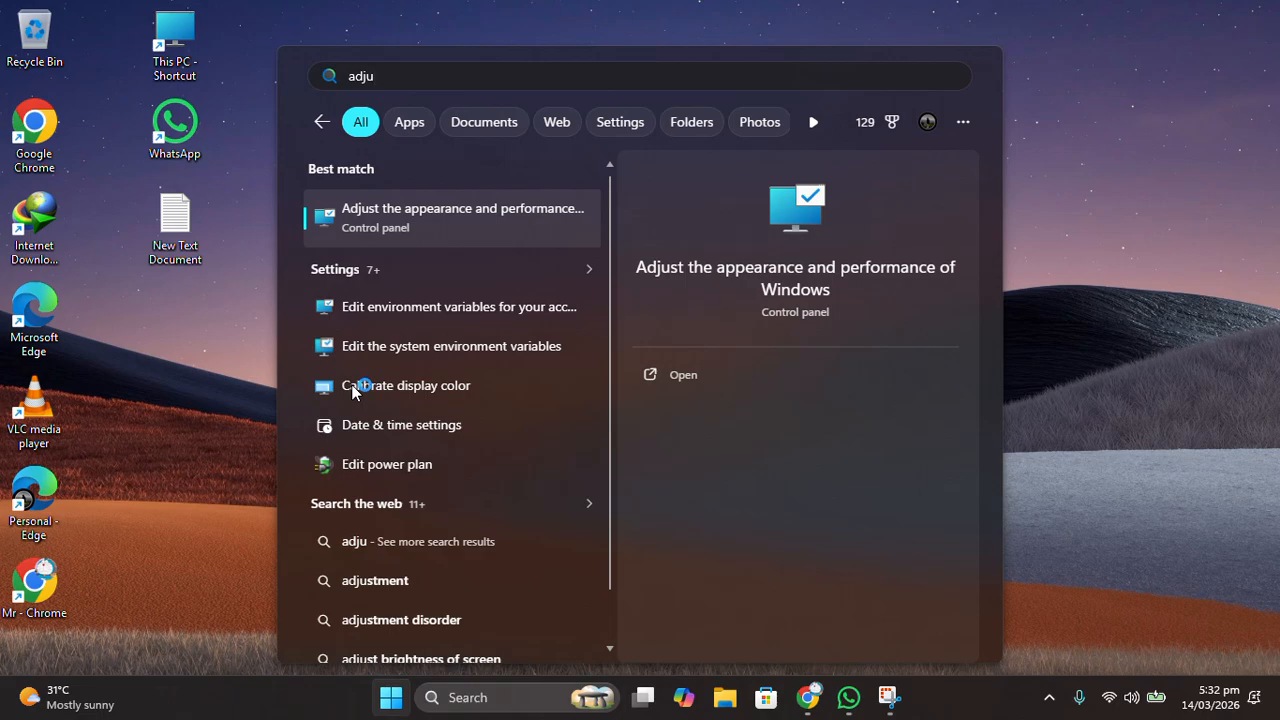
key(Return)
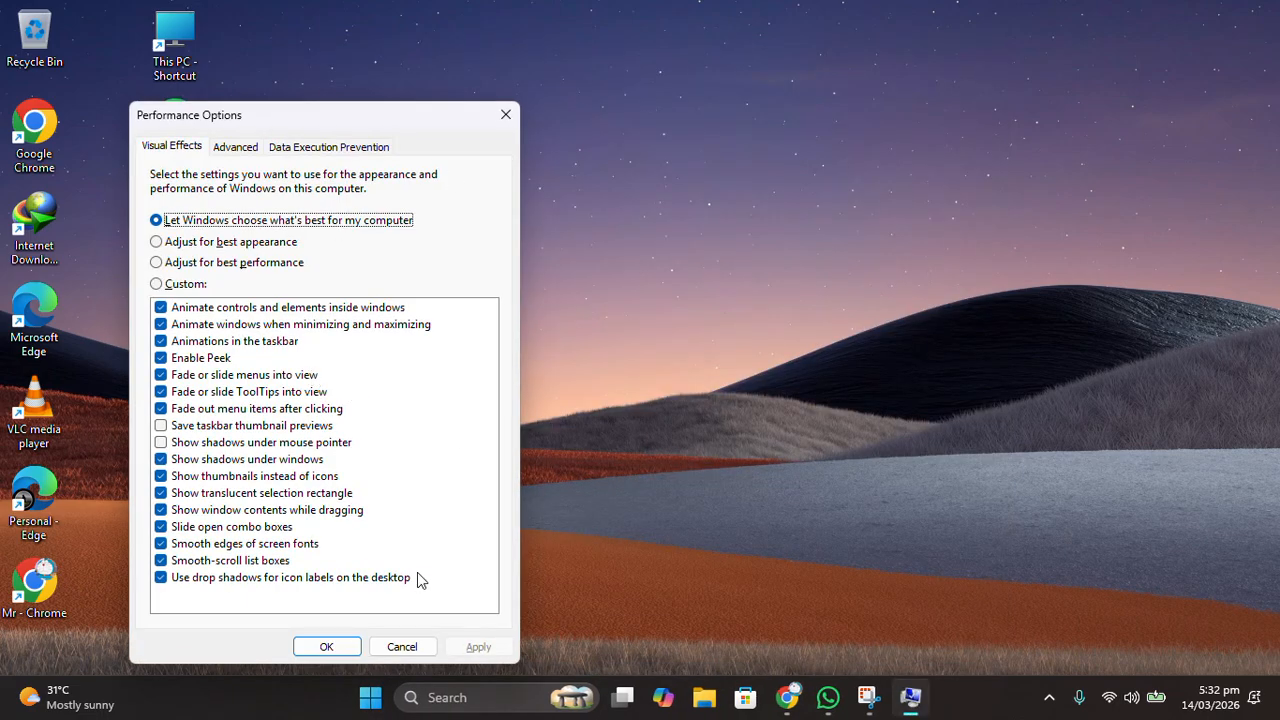
drag(290, 115, 436, 83)
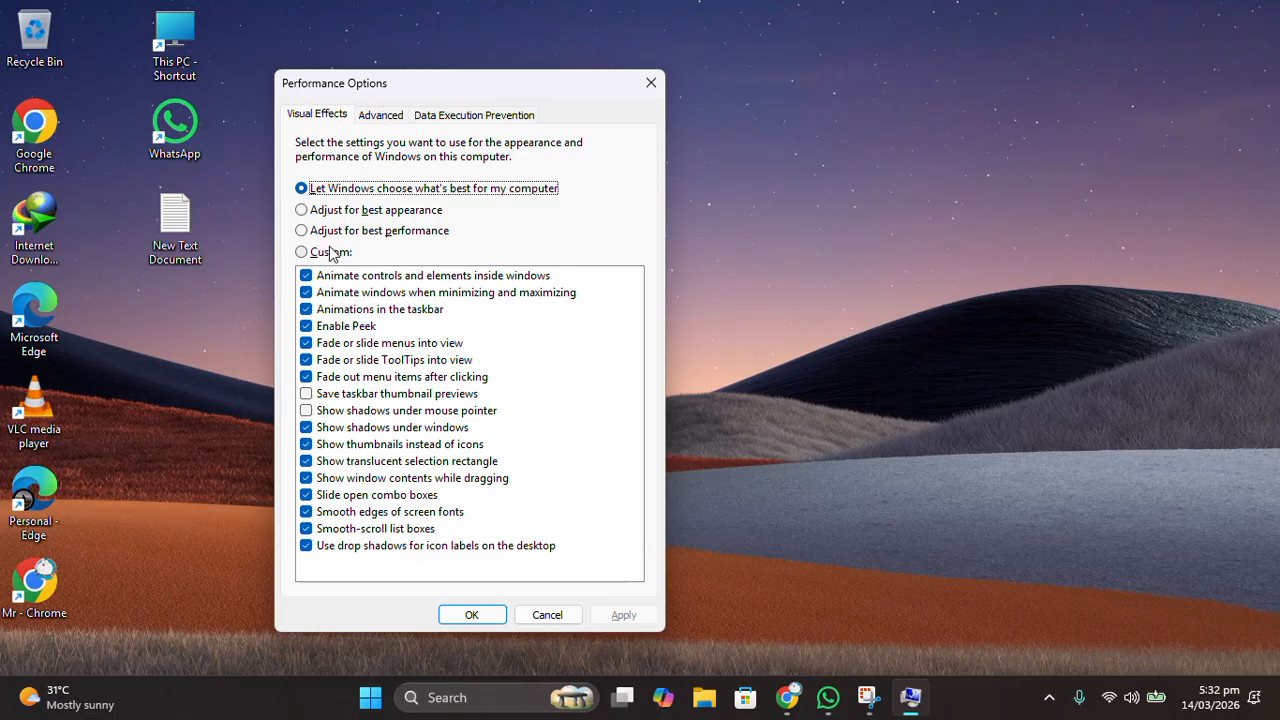
click(398, 231)
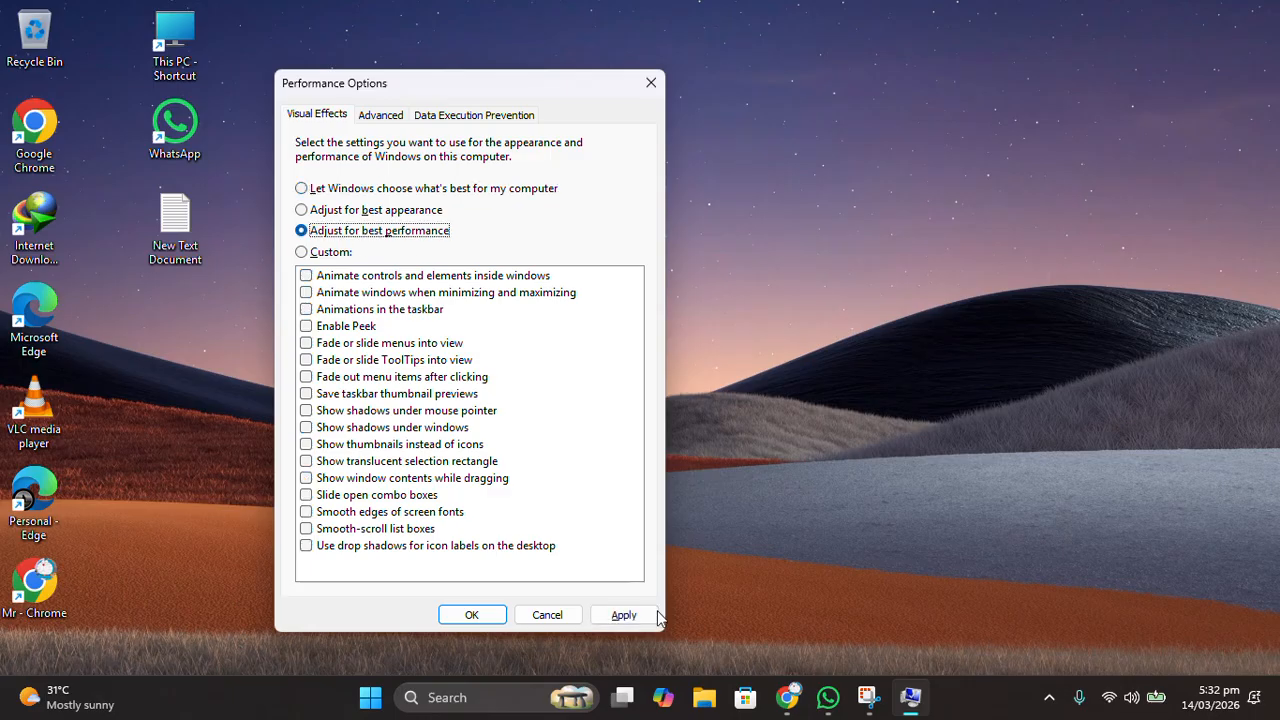
click(631, 612)
click(478, 615)
drag(1090, 82, 268, 506)
drag(1162, 15, 284, 668)
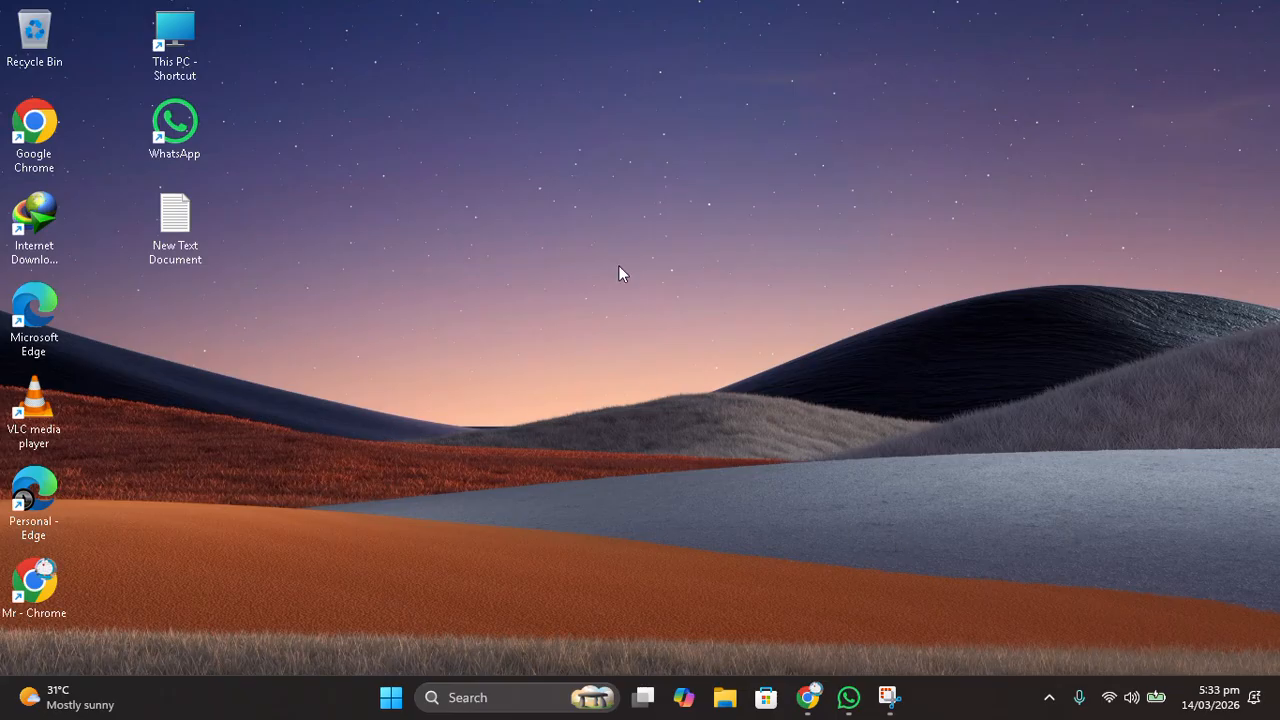
drag(422, 134, 671, 320)
right_click(592, 199)
click(654, 274)
right_click(357, 161)
click(425, 246)
Look at the Windows Update status in Settings and close the window
key(super)
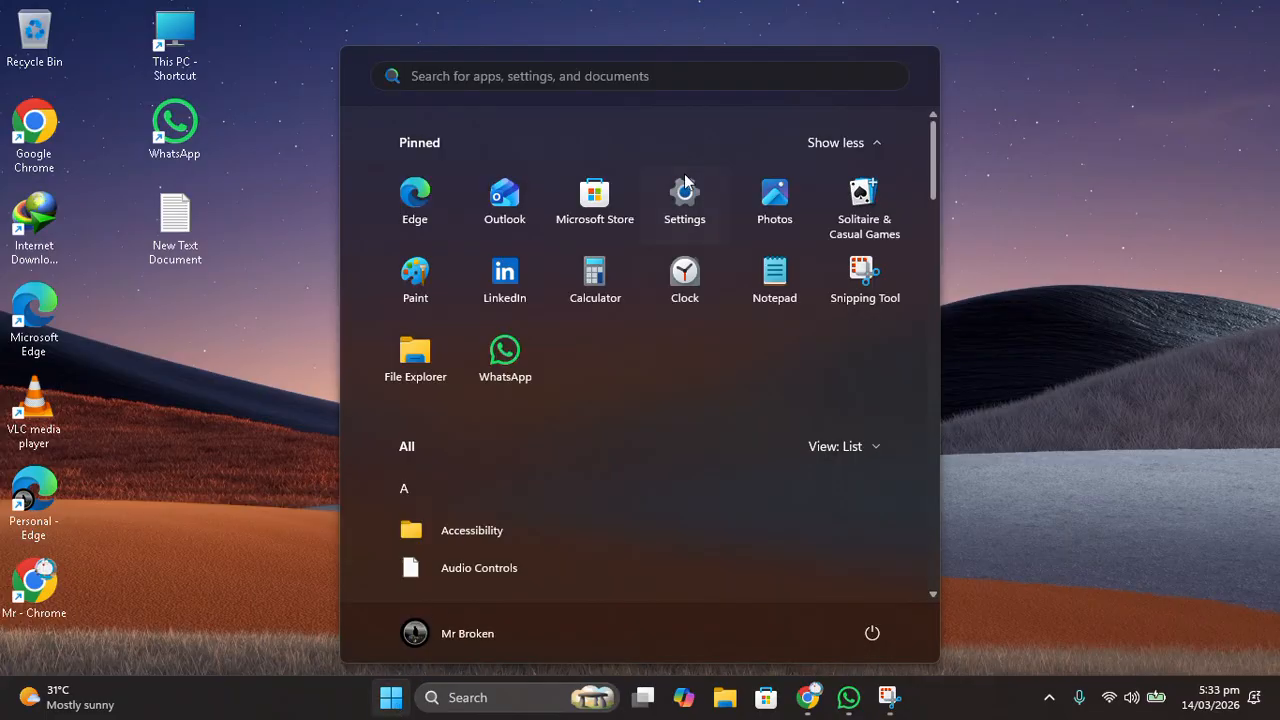
key(super+i)
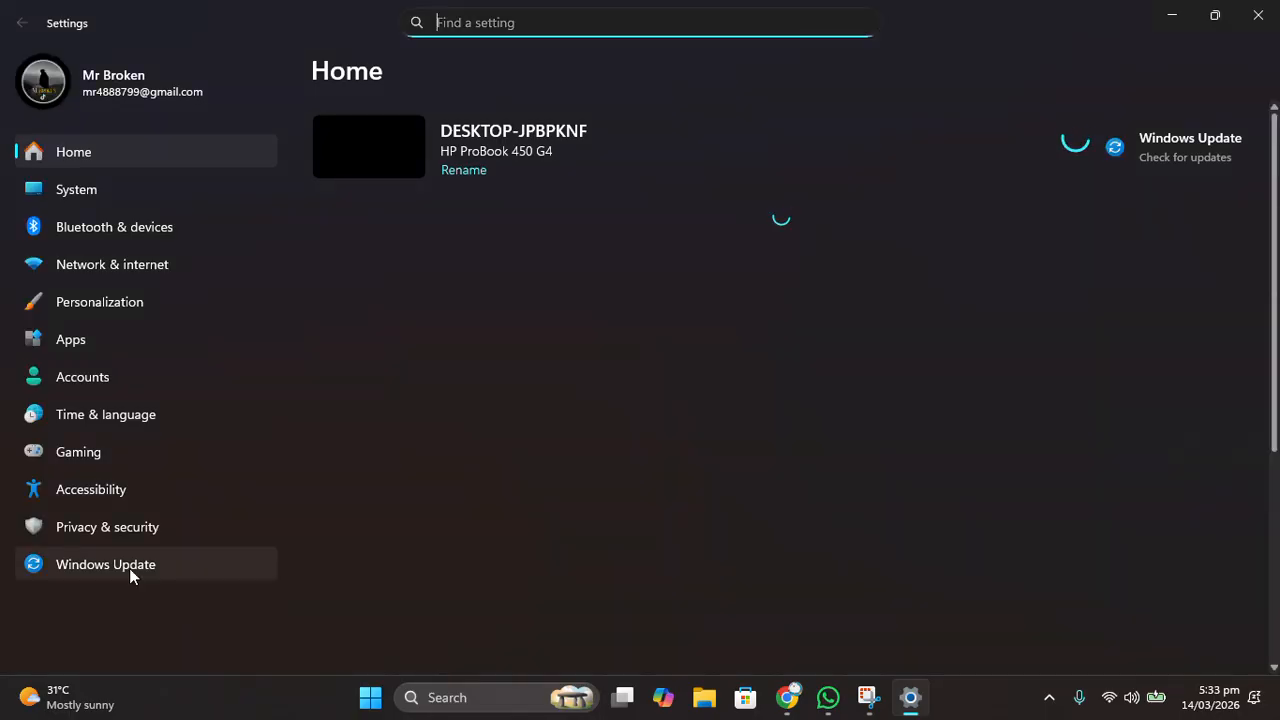
click(130, 571)
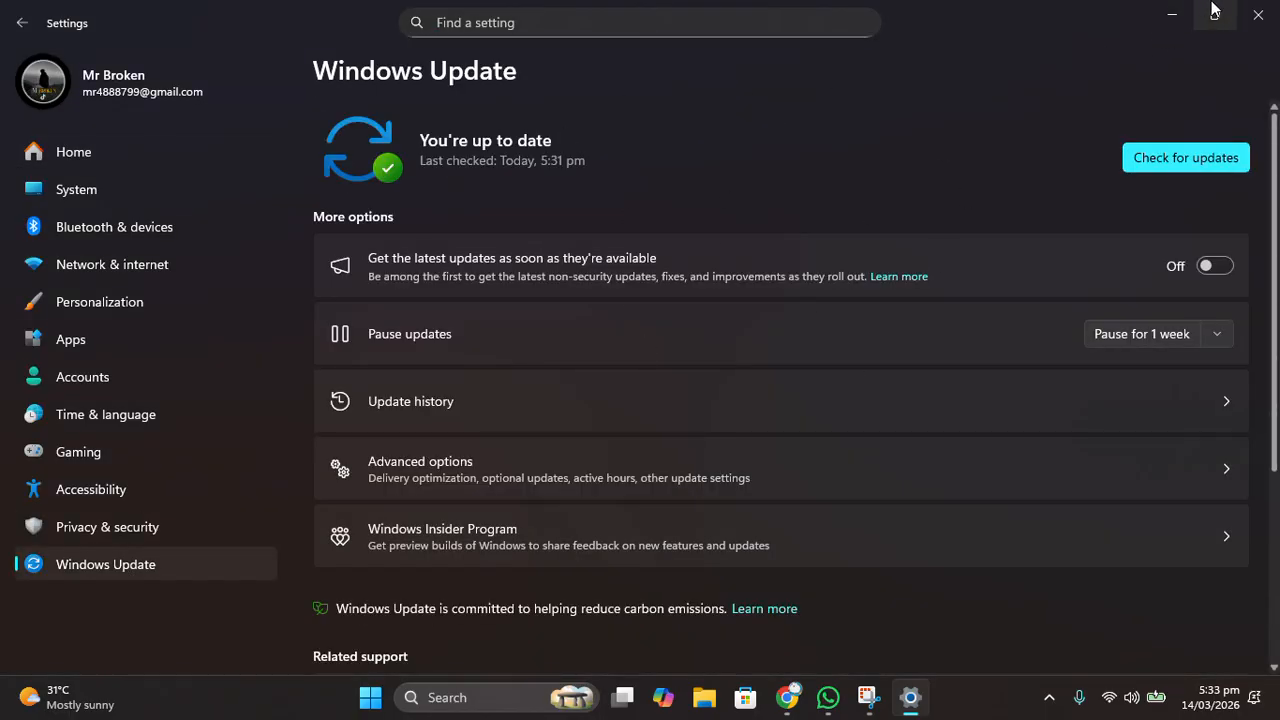
click(1258, 15)
drag(1252, 16, 791, 318)
right_click(626, 207)
click(694, 285)
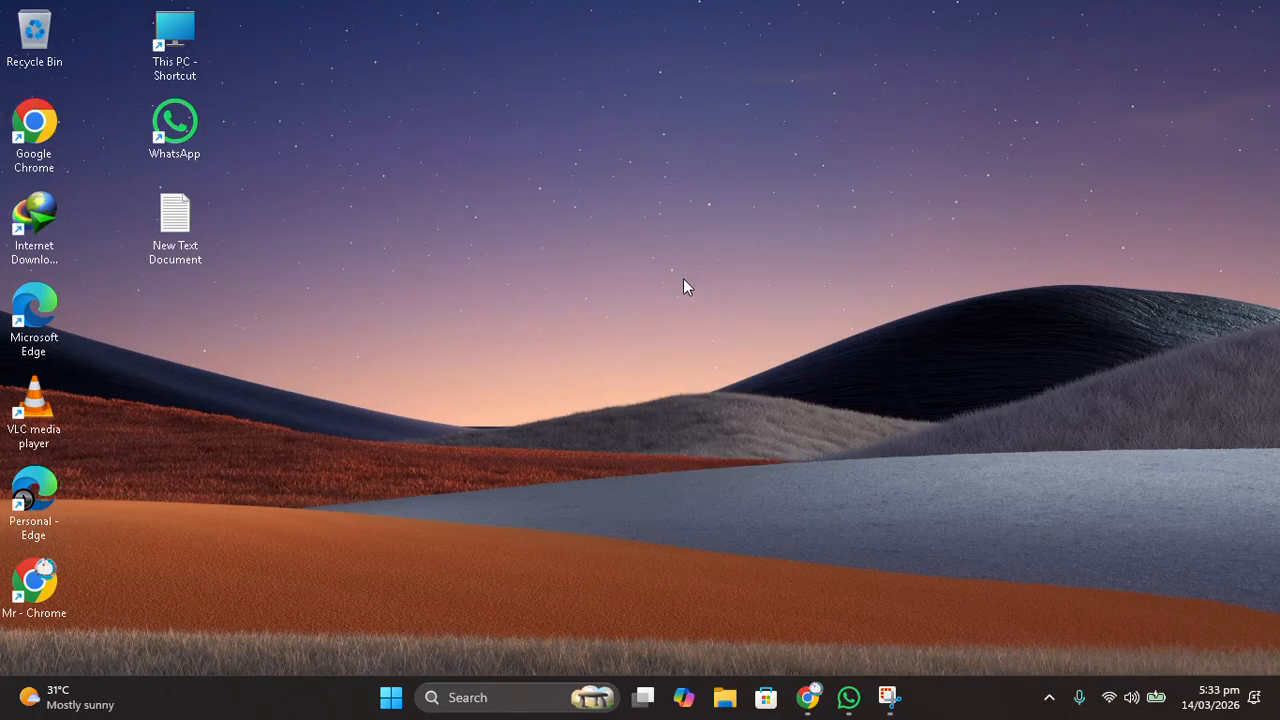